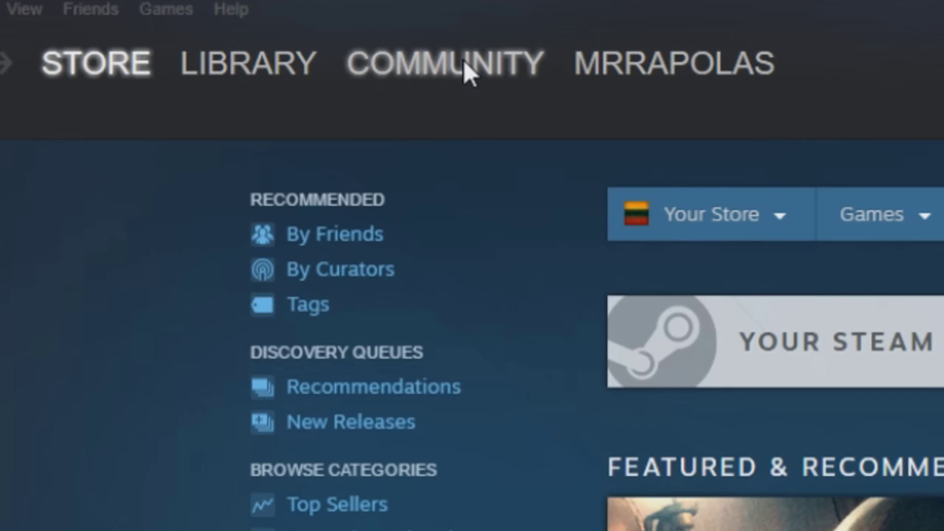
Step: Go to the Steam Workshop, search for "ark" and open the ARK: Survival Evolved workshop
{"action": "mouse_move", "coordinate": [188, 30]}
{"action": "left_click", "coordinate": [396, 182]}
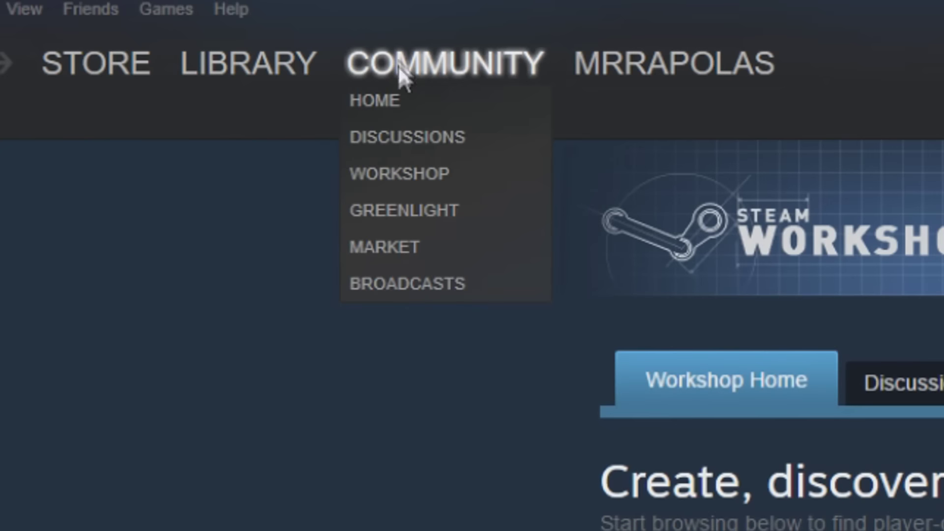
{"action": "mouse_move", "coordinate": [54, 71]}
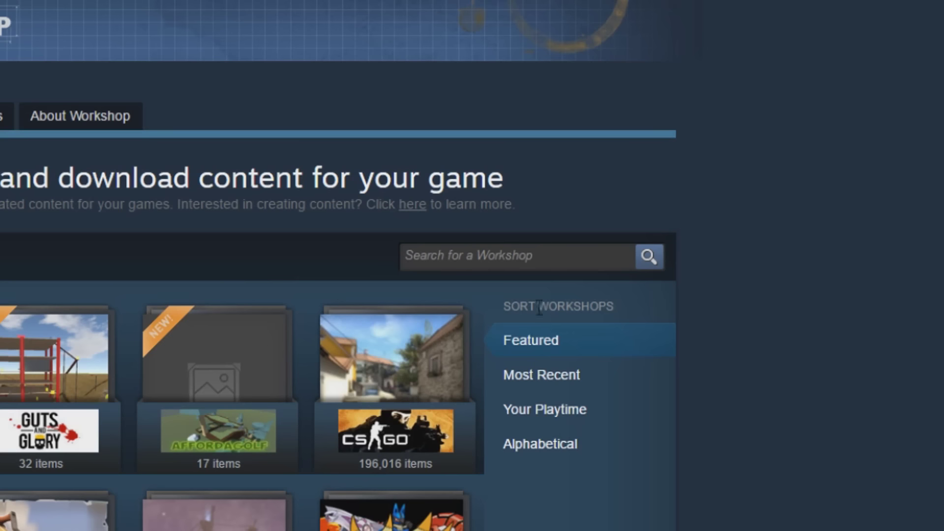
{"action": "left_click", "coordinate": [519, 259]}
{"action": "type", "text": "ark"}
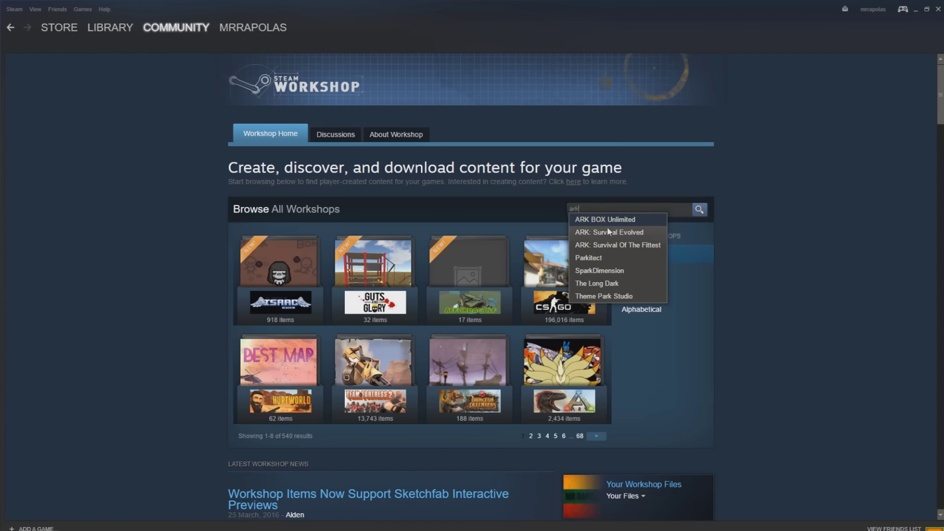
{"action": "left_click", "coordinate": [609, 232]}
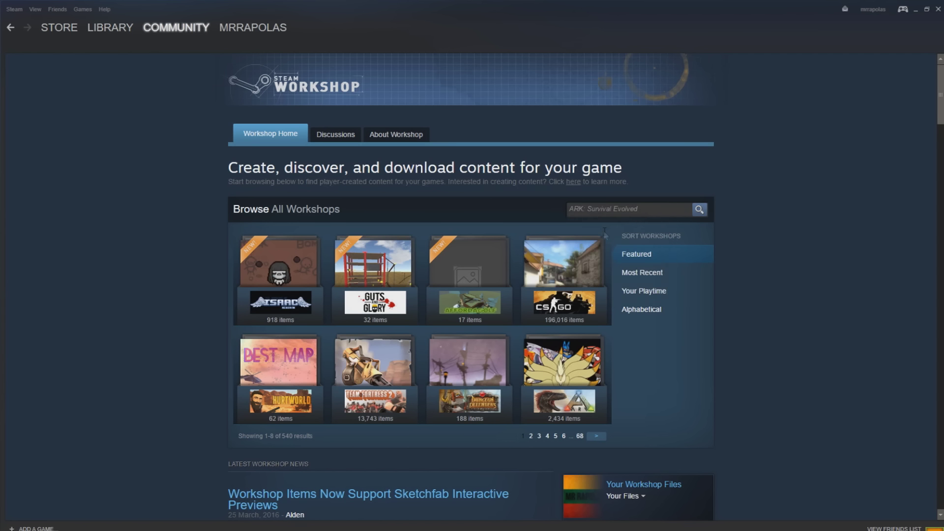
{"action": "left_click", "coordinate": [697, 210]}
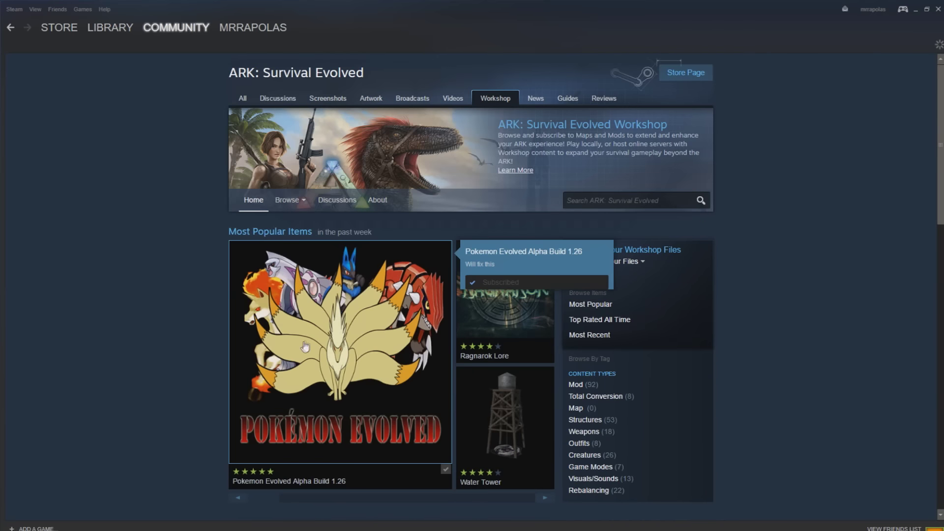
Step: Open the Pokemon Evolved Alpha Build 1.26 mod page and view its subscription section
{"action": "scroll", "coordinate": [190, 316], "scroll_direction": "down", "scroll_amount": 2}
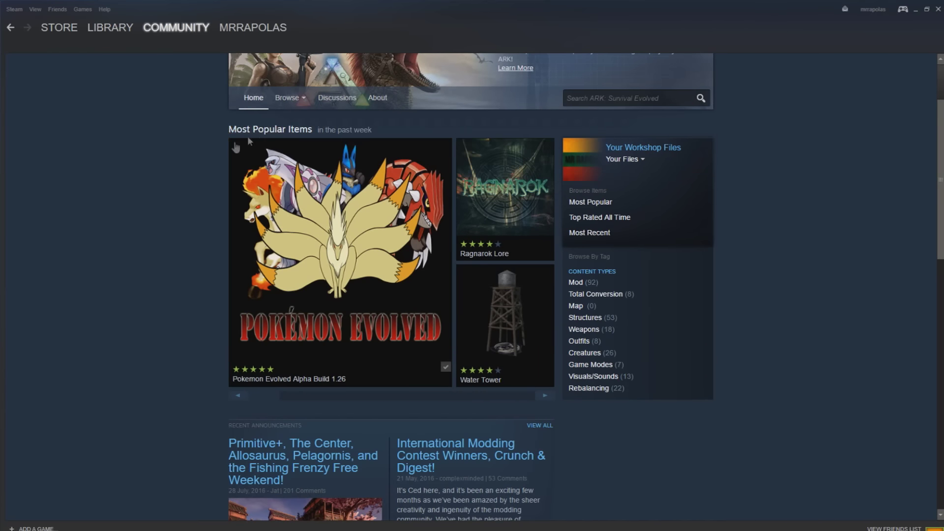
{"action": "left_click", "coordinate": [343, 209]}
{"action": "scroll", "coordinate": [344, 205], "scroll_direction": "down", "scroll_amount": 7}
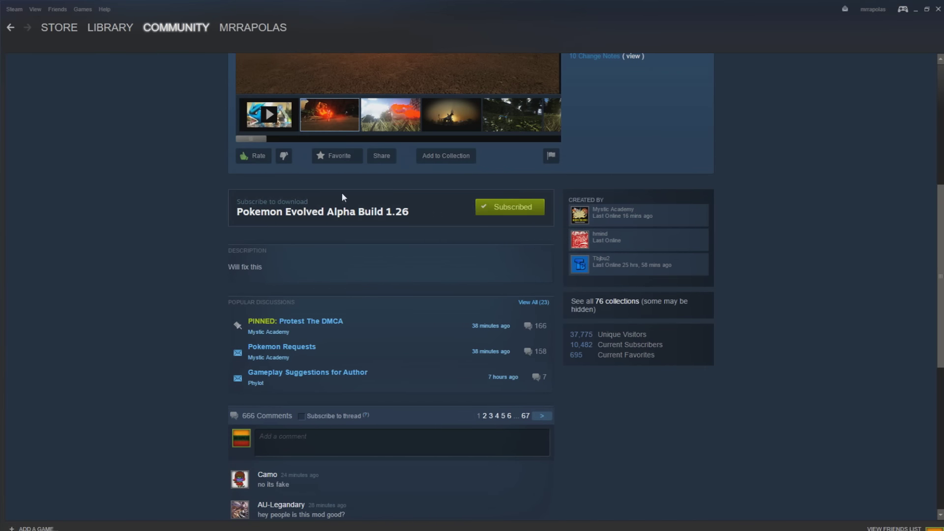
Step: Go to the game library and search it for "ark"
{"action": "left_click", "coordinate": [82, 9]}
{"action": "left_click", "coordinate": [112, 109]}
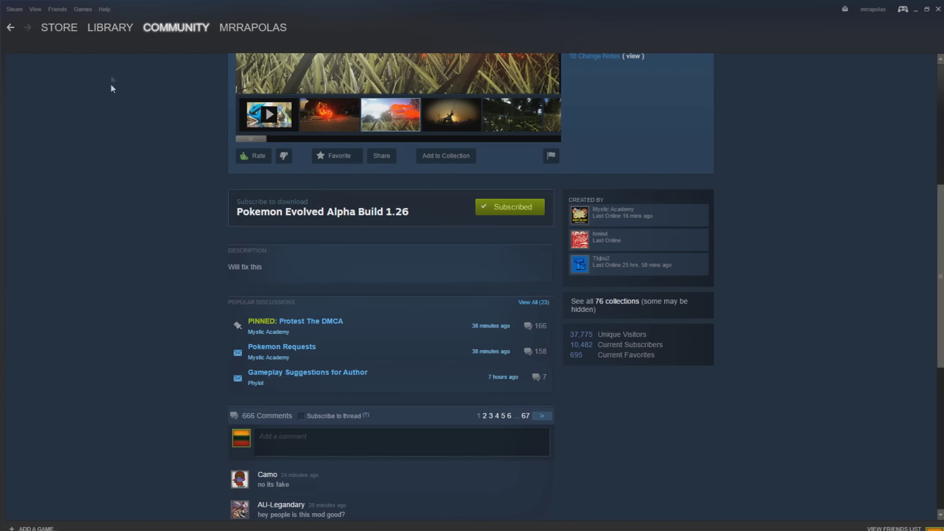
{"action": "left_click", "coordinate": [102, 39]}
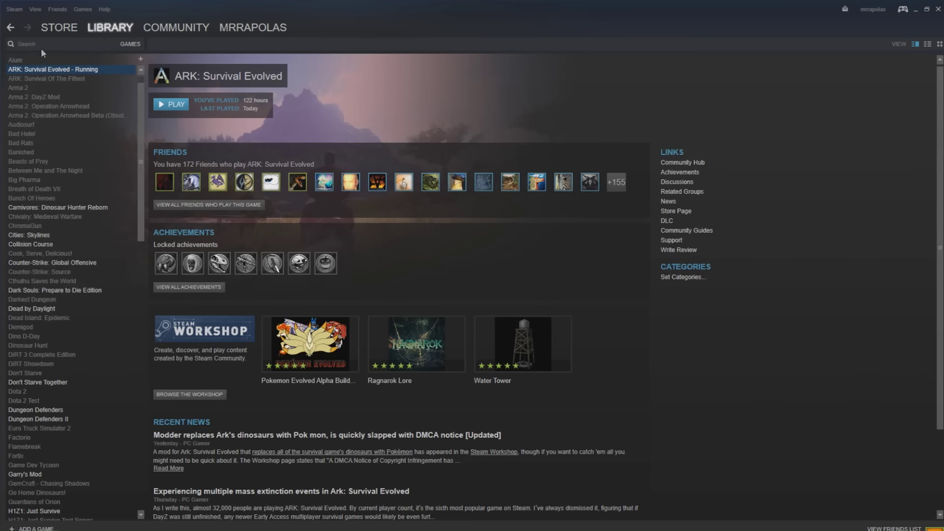
{"action": "type", "text": "ark"}
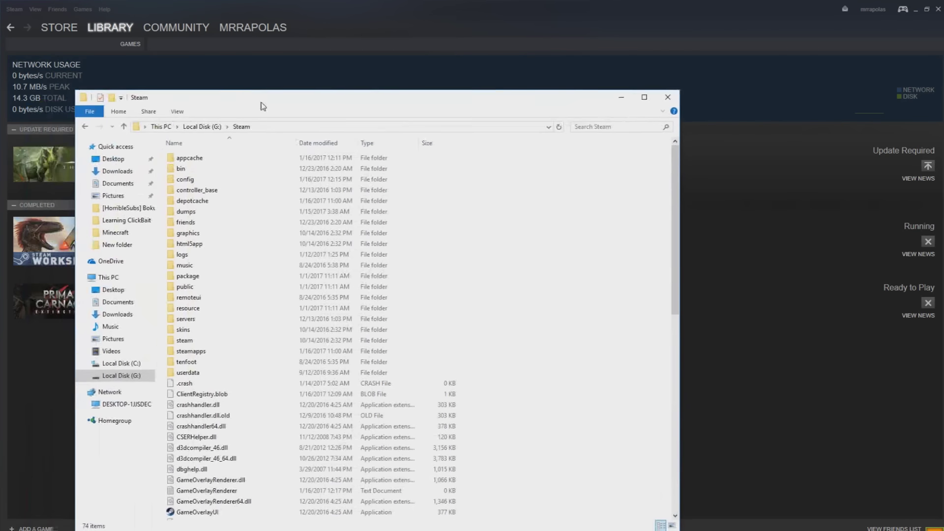
Step: From the Steam folder on drive G, open steamapps, common, ARK, ShooterGame, Saved and SavedArksLocal in turn
{"action": "left_click_drag", "start_coordinate": [263, 106], "coordinate": [316, 81]}
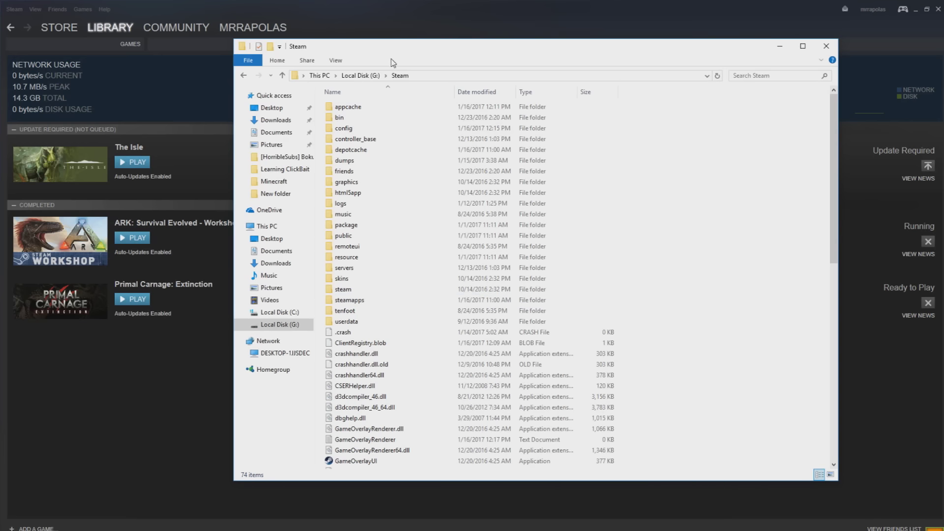
{"action": "left_click_drag", "start_coordinate": [391, 59], "coordinate": [445, 62]}
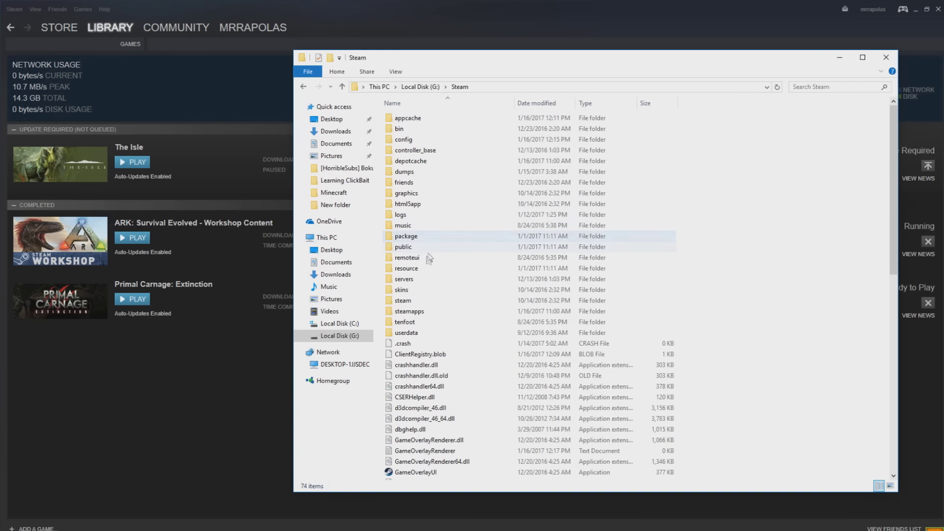
{"action": "double_click", "coordinate": [416, 312]}
{"action": "double_click", "coordinate": [411, 121]}
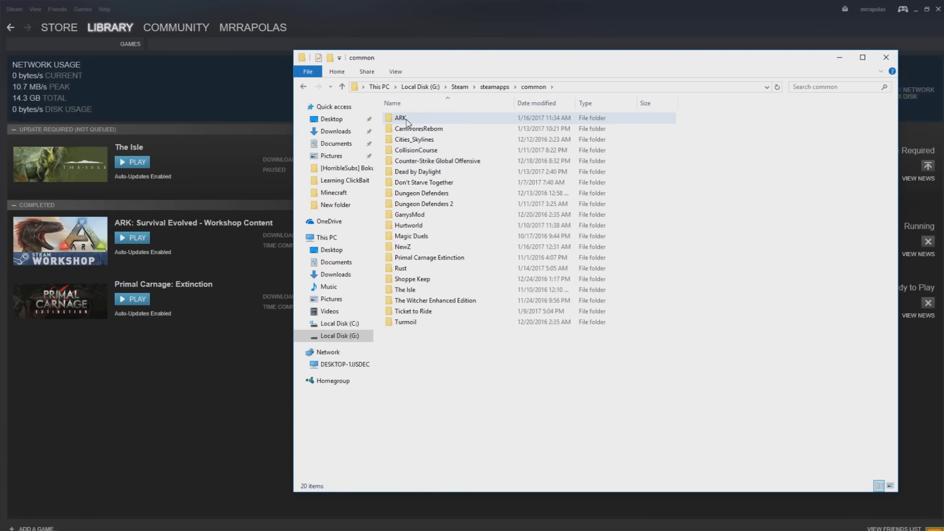
{"action": "double_click", "coordinate": [406, 119]}
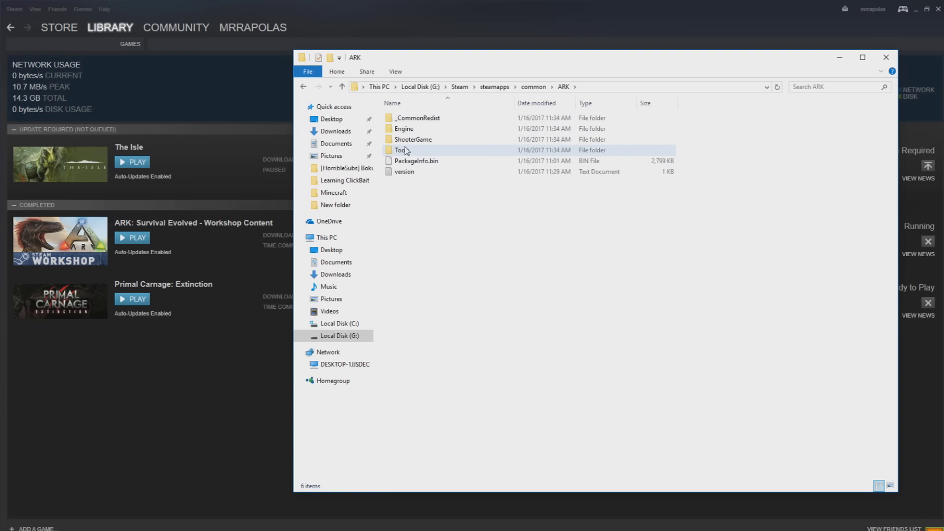
{"action": "double_click", "coordinate": [406, 140]}
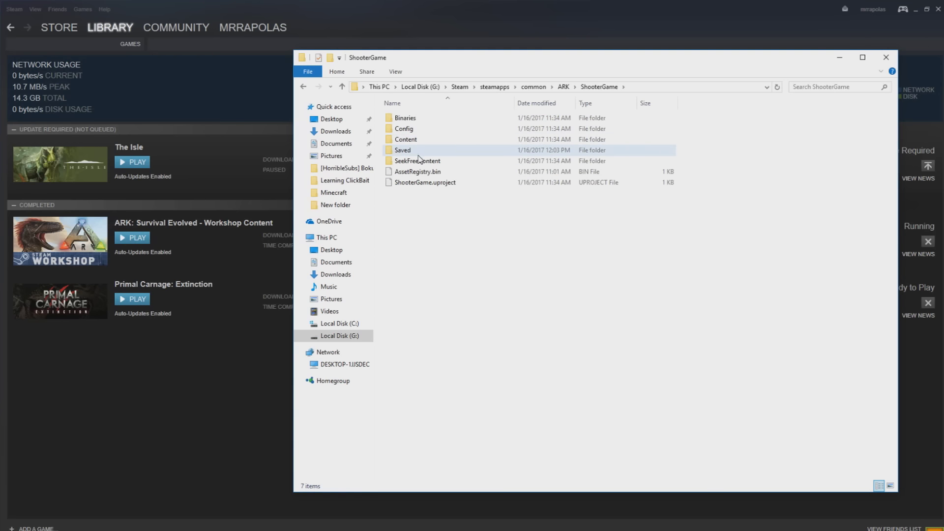
{"action": "double_click", "coordinate": [418, 151]}
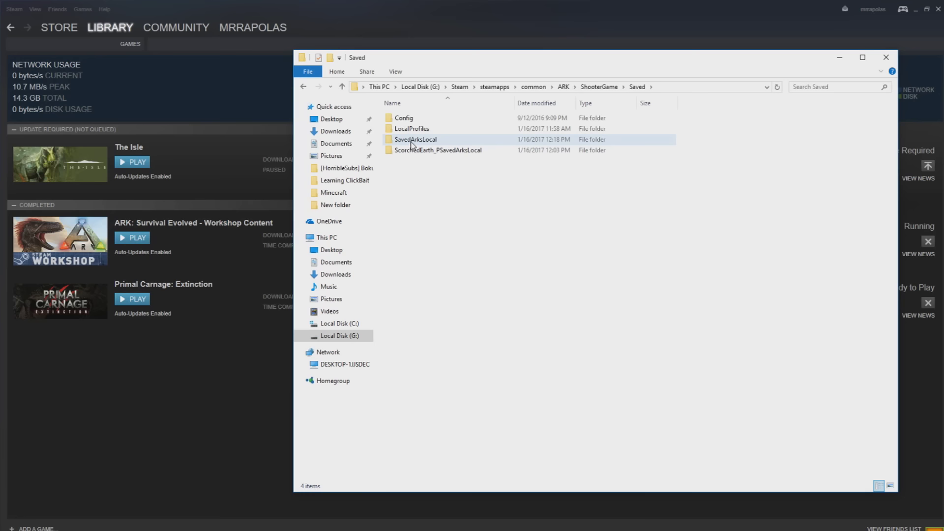
{"action": "double_click", "coordinate": [412, 139]}
{"action": "left_click", "coordinate": [443, 118]}
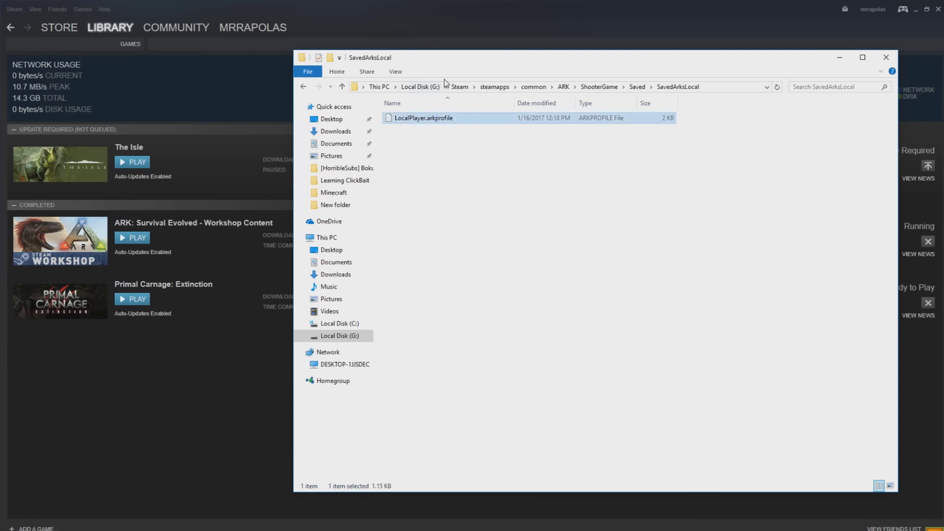
{"action": "left_click_drag", "start_coordinate": [414, 247], "coordinate": [408, 73]}
{"action": "left_click", "coordinate": [437, 250]}
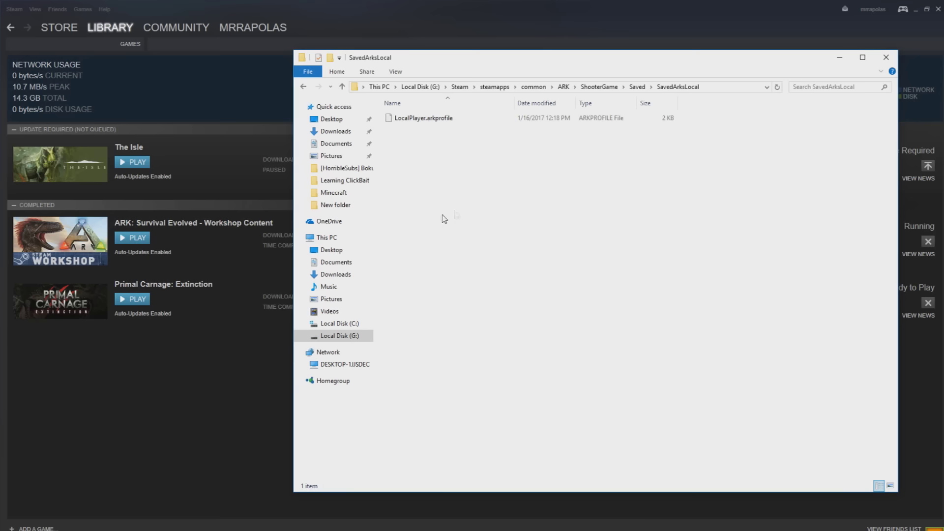
Step: Create a new folder inside SavedArksLocal, keeping its default name
{"action": "right_click", "coordinate": [482, 195]}
{"action": "mouse_move", "coordinate": [590, 326]}
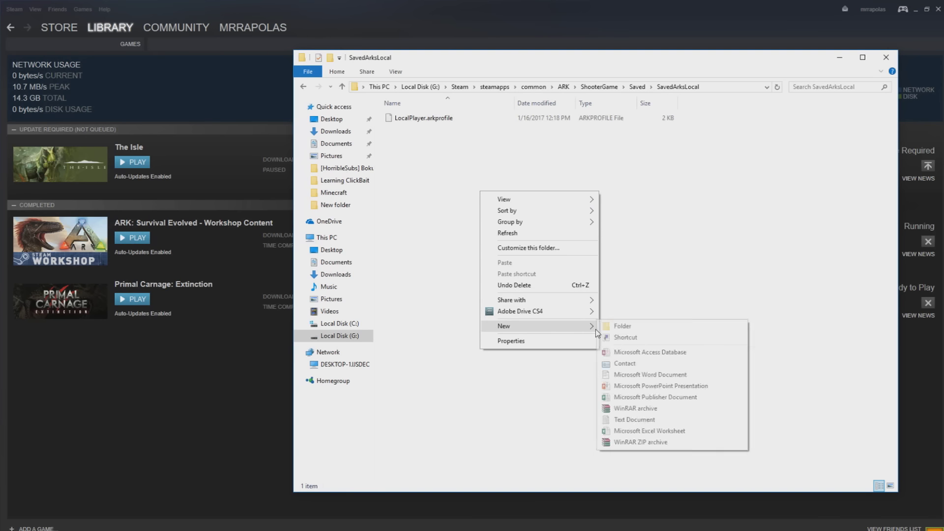
{"action": "left_click", "coordinate": [630, 327]}
{"action": "left_click", "coordinate": [491, 222]}
Step: View the file actions available for LocalPlayer.arkprofile without applying any, leaving the file selected
{"action": "left_click_drag", "start_coordinate": [465, 229], "coordinate": [439, 130]}
{"action": "right_click", "coordinate": [439, 131]}
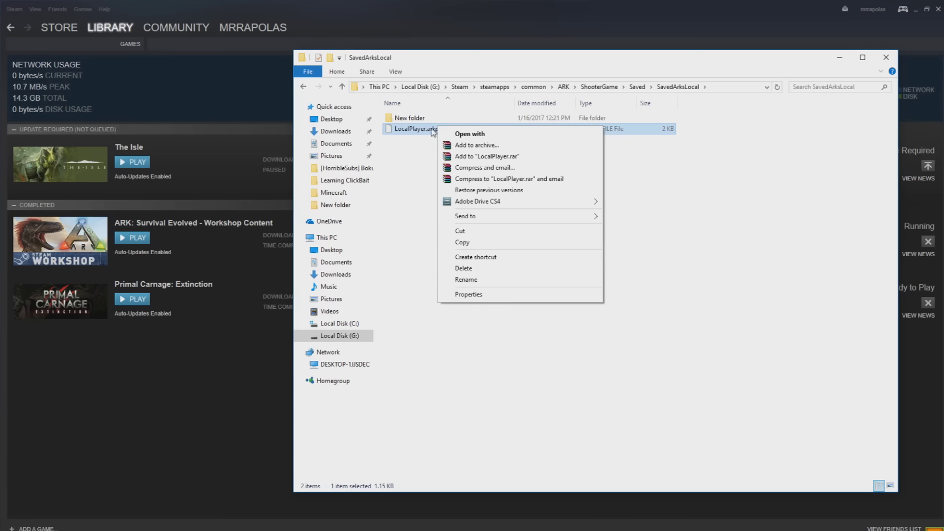
{"action": "left_click", "coordinate": [418, 190]}
{"action": "left_click", "coordinate": [417, 191]}
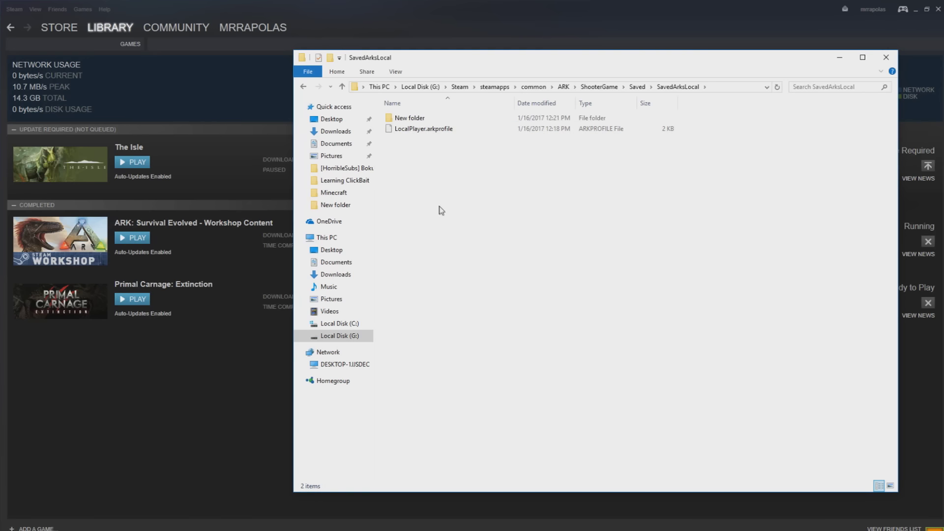
{"action": "left_click_drag", "start_coordinate": [443, 208], "coordinate": [422, 132]}
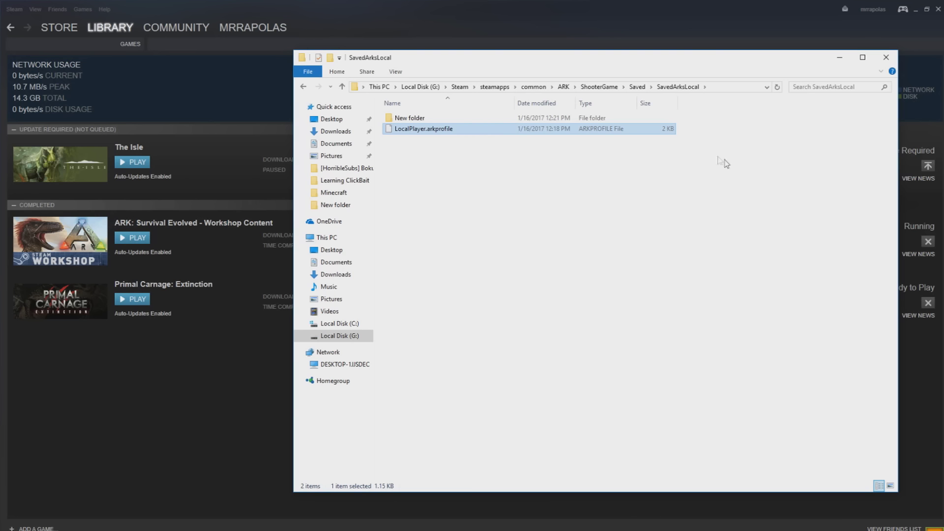
Step: Switch to the ARK: Survival Evolved window and walk the survivor across the beach up to the wild Garchomp
{"action": "left_click", "coordinate": [437, 27]}
{"action": "left_click_drag", "start_coordinate": [943, 99], "coordinate": [346, 28]}
{"action": "left_click", "coordinate": [407, 182]}
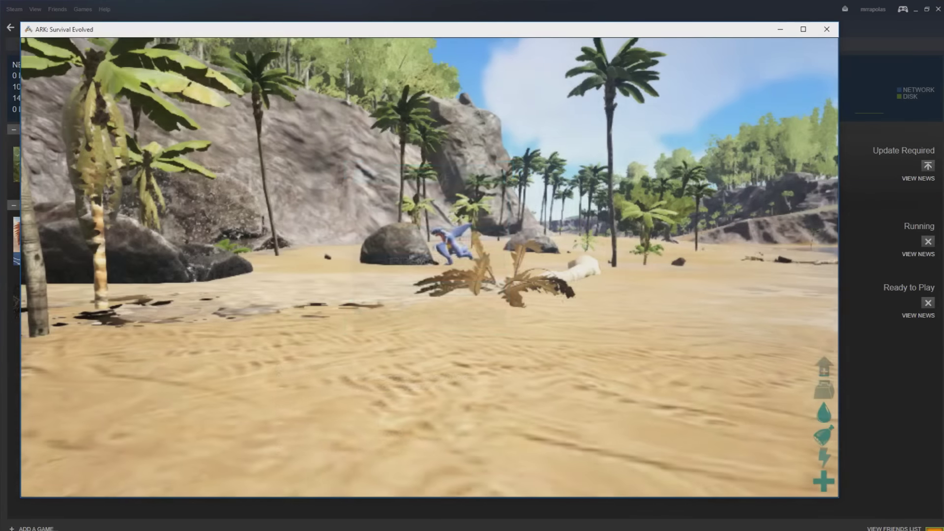
{"action": "key", "text": "w"}
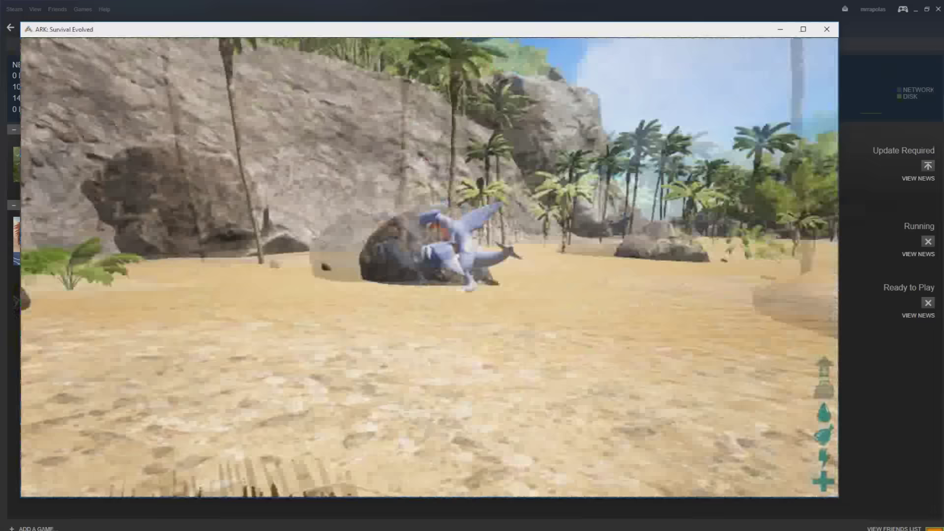
{"action": "key", "text": "a"}
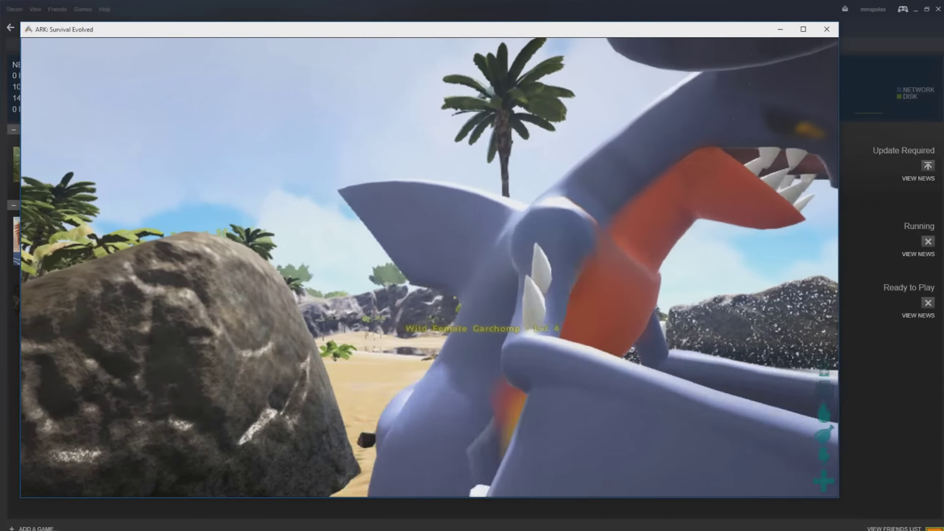
{"action": "key", "text": "d"}
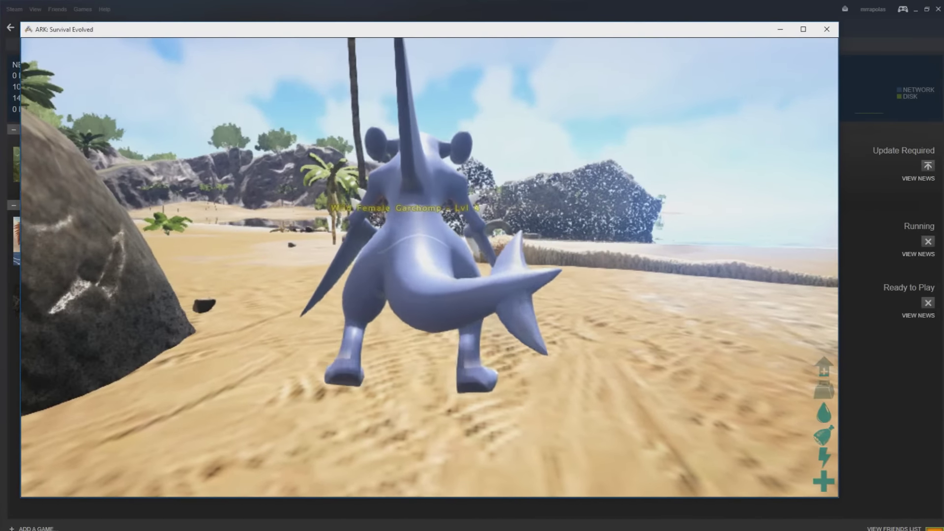
{"action": "key", "text": "w"}
{"action": "key", "text": "d"}
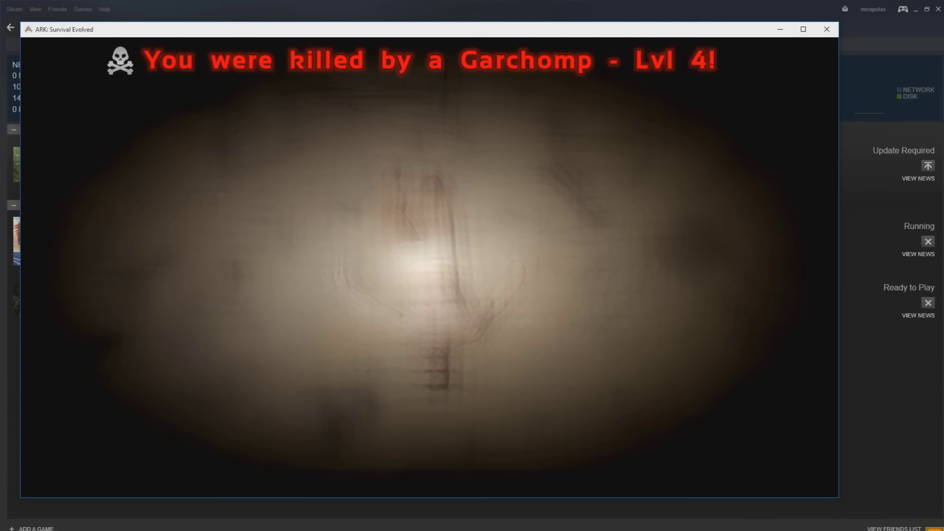
Step: Respawn the survivor and walk along the beach to explore the area
{"action": "left_click", "coordinate": [539, 458]}
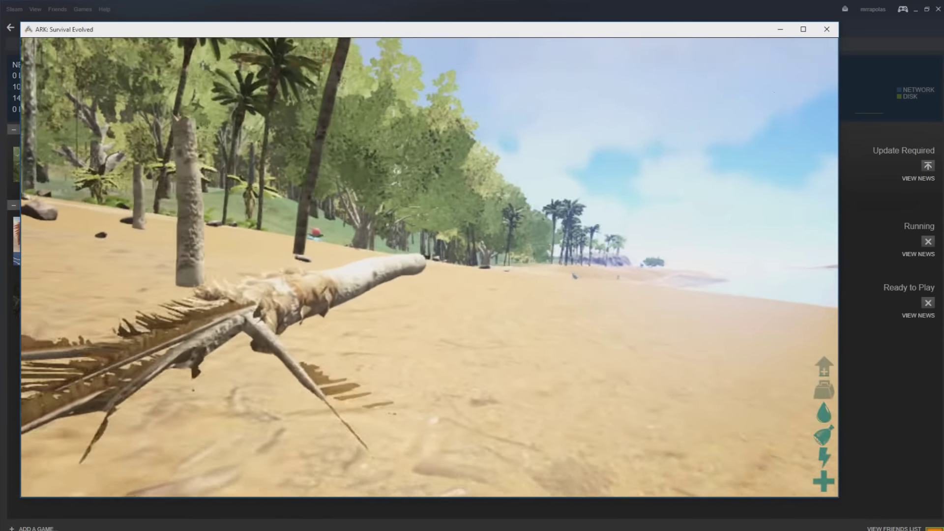
{"action": "key", "text": "w"}
{"action": "key", "text": "space"}
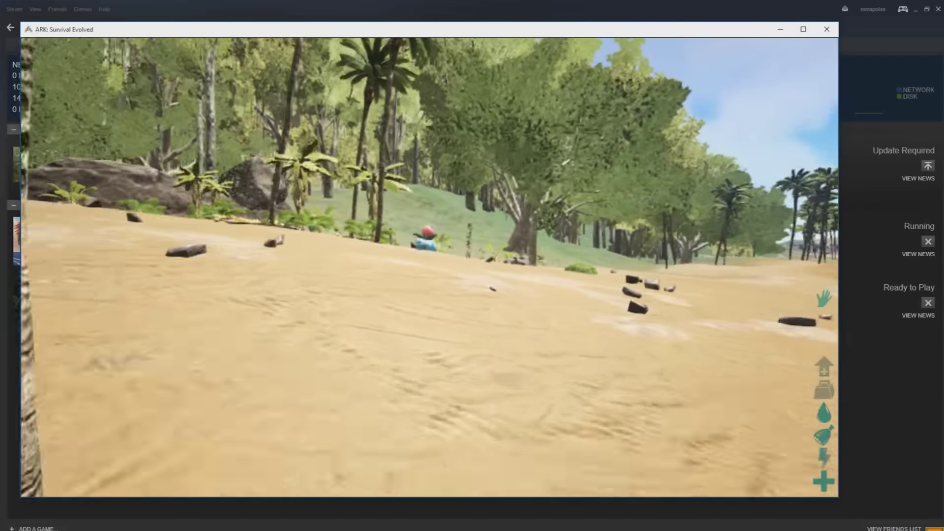
{"action": "key", "text": "w"}
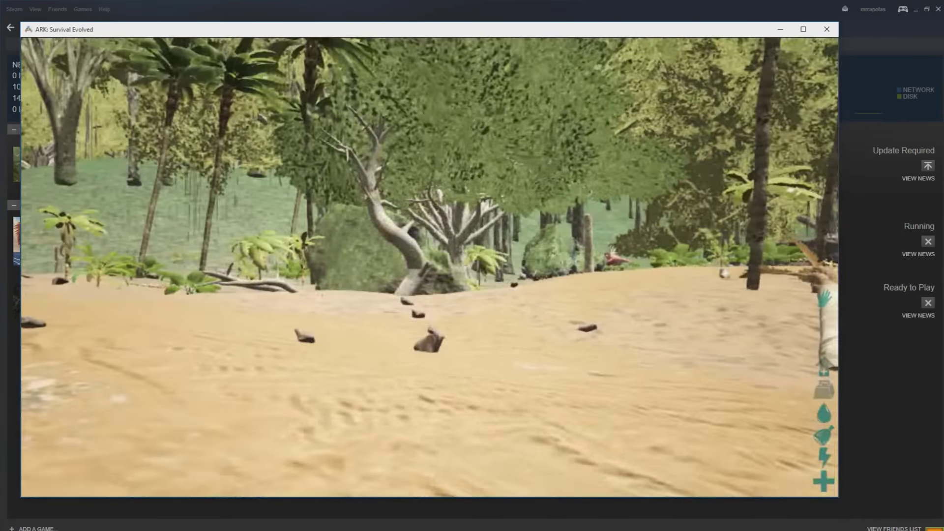
{"action": "key", "text": "w"}
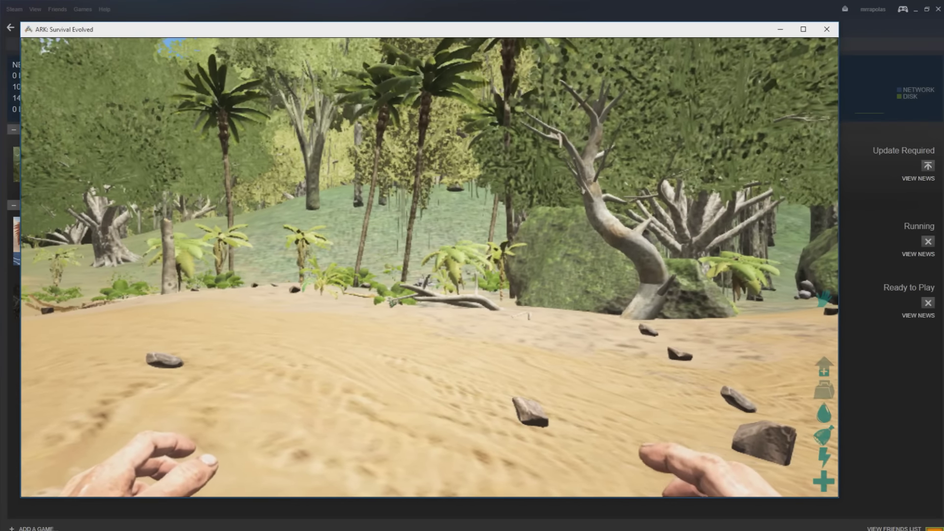
{"action": "key", "text": "a"}
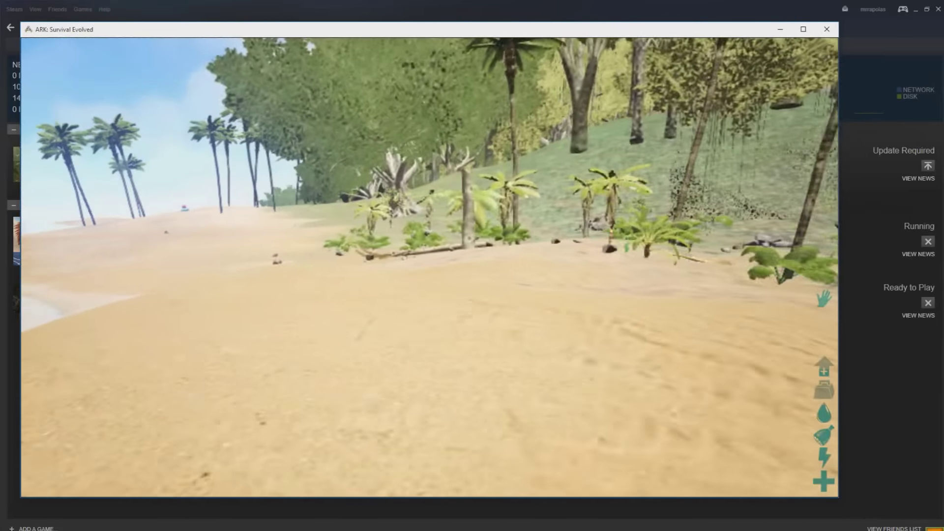
{"action": "key", "text": "w"}
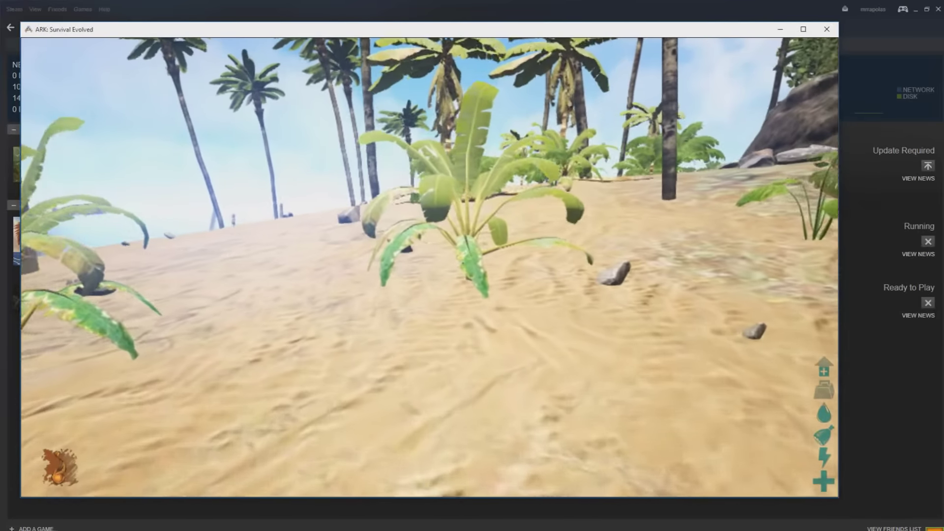
{"action": "key", "text": "w"}
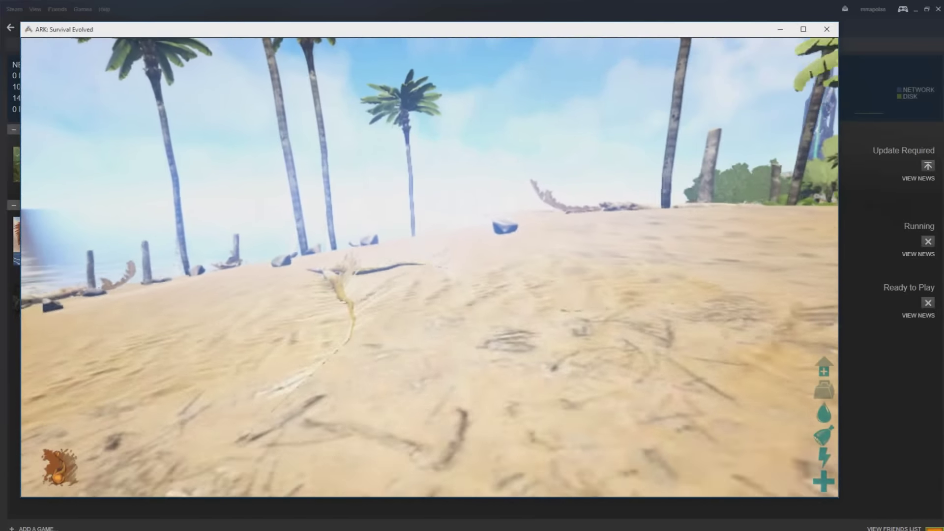
{"action": "key", "text": "w"}
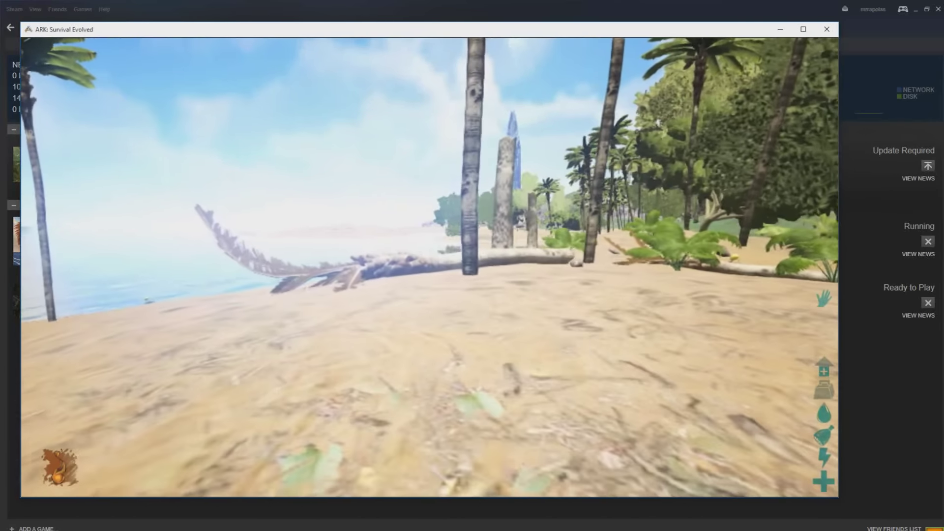
Step: Pause the game and move its window out of view to return to the Steam downloads page
{"action": "key", "text": "Escape"}
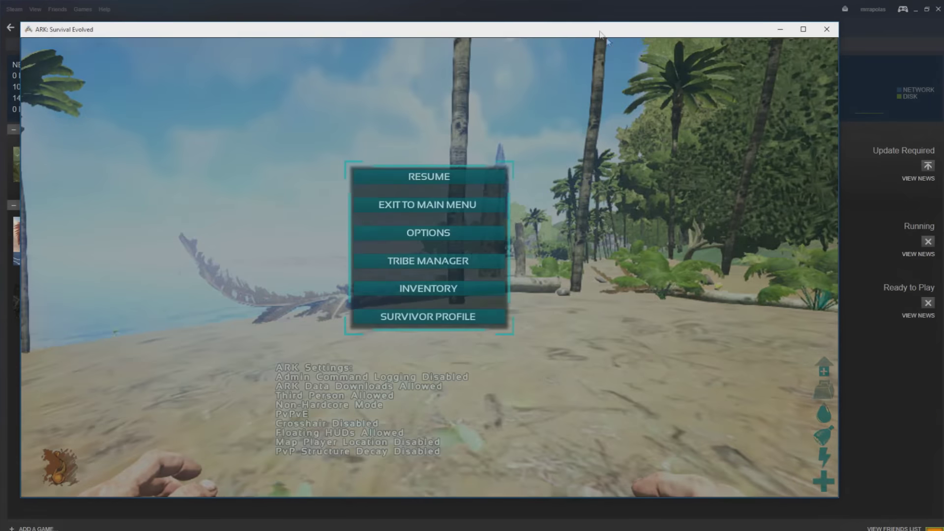
{"action": "left_click_drag", "start_coordinate": [466, 33], "coordinate": [0, 40]}
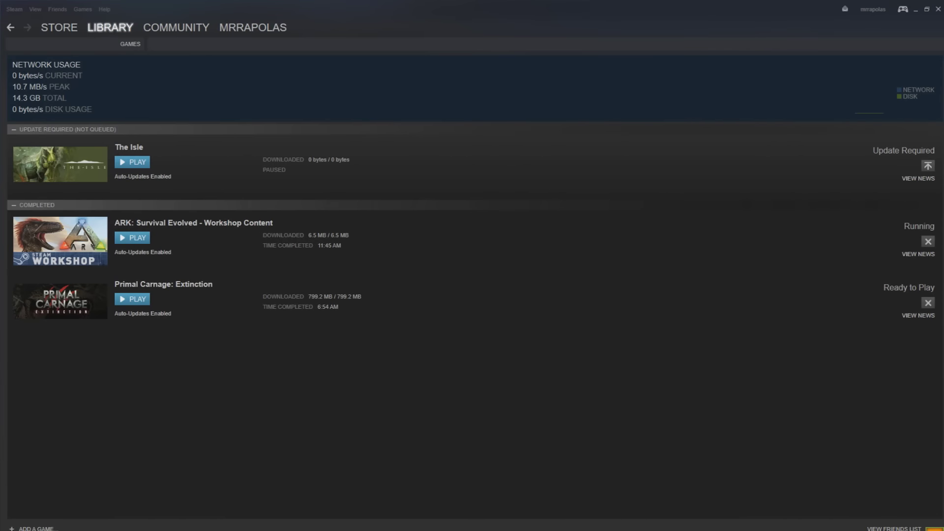